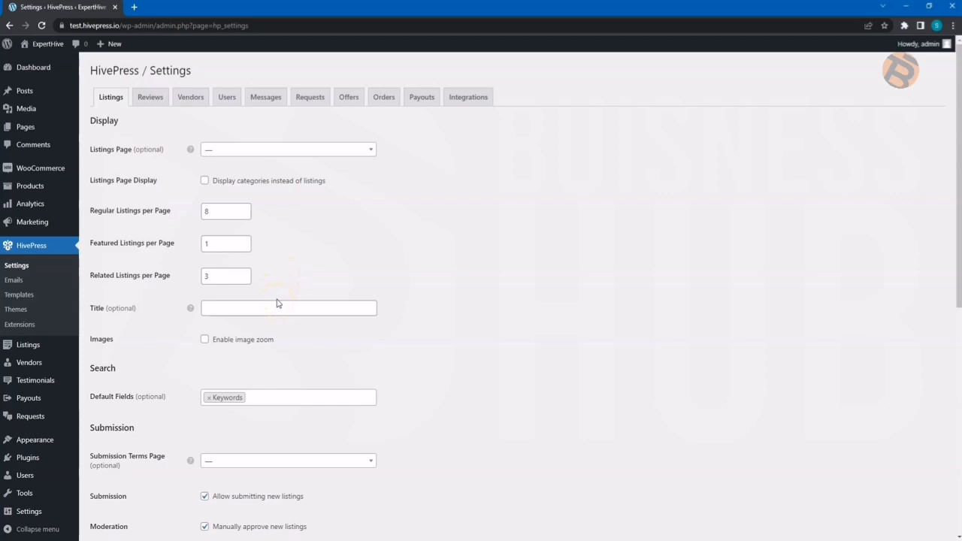
- Examine the listing display settings and the available default search fields
mouse_move(191, 309)
scroll(312, 344, down, 1)
scroll(313, 344, down, 1)
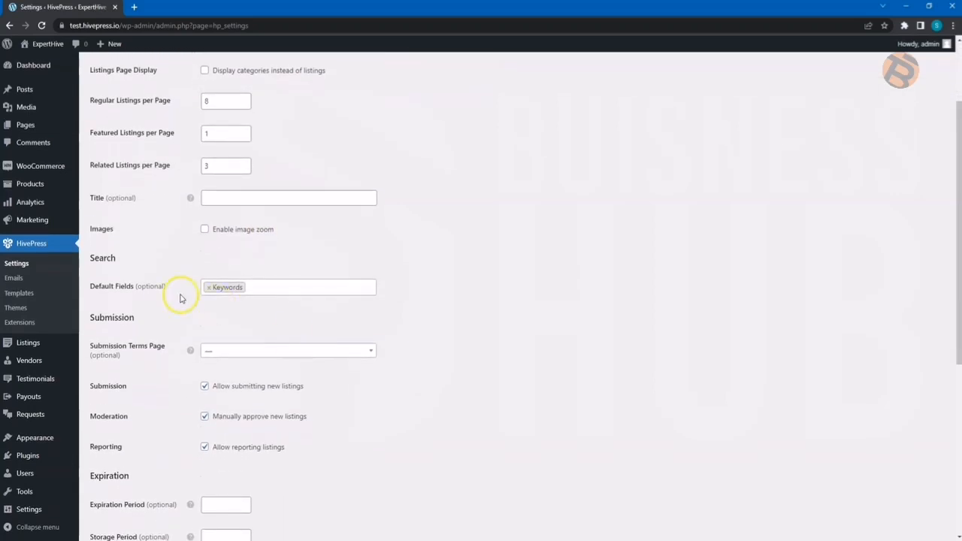
click(262, 290)
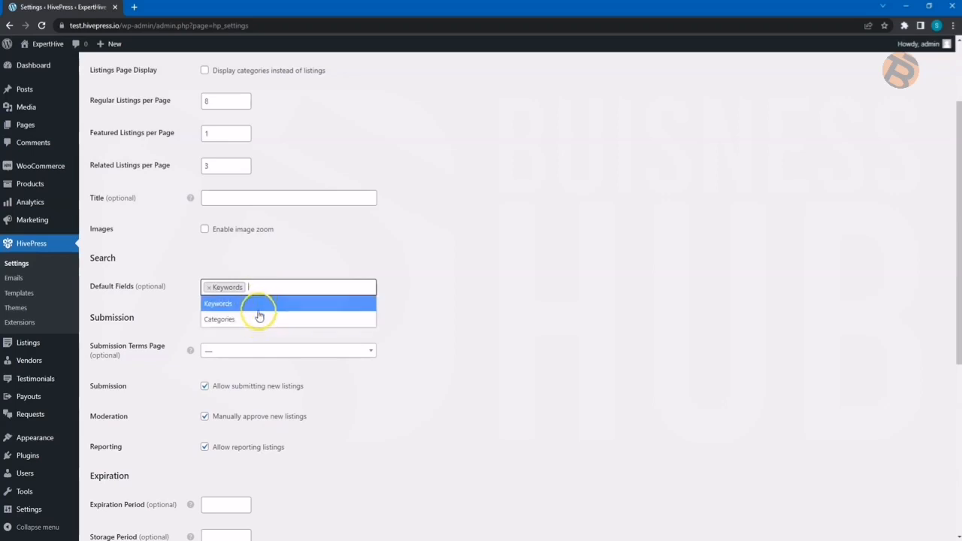
click(386, 291)
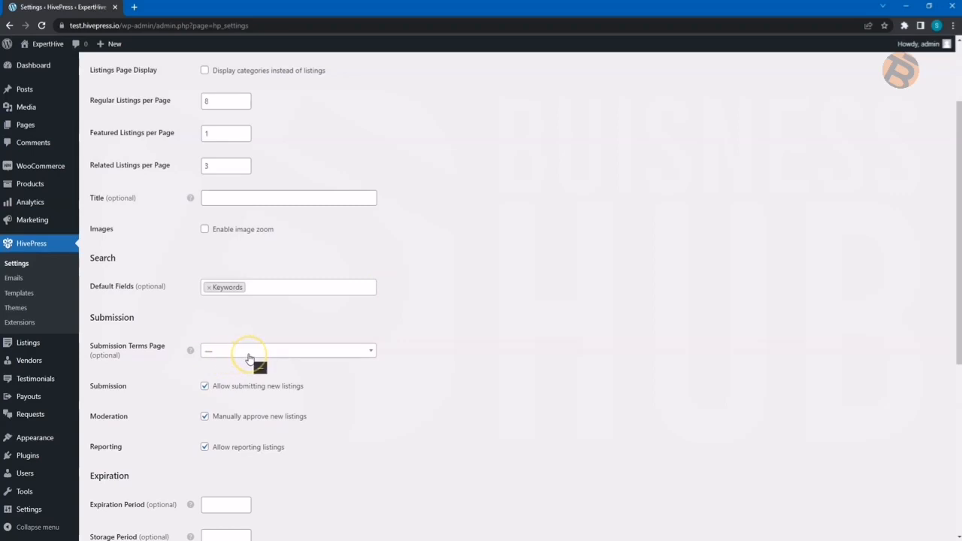
- Allow sellers to add price extras in the listing selling settings and save the changes
scroll(248, 358, down, 1)
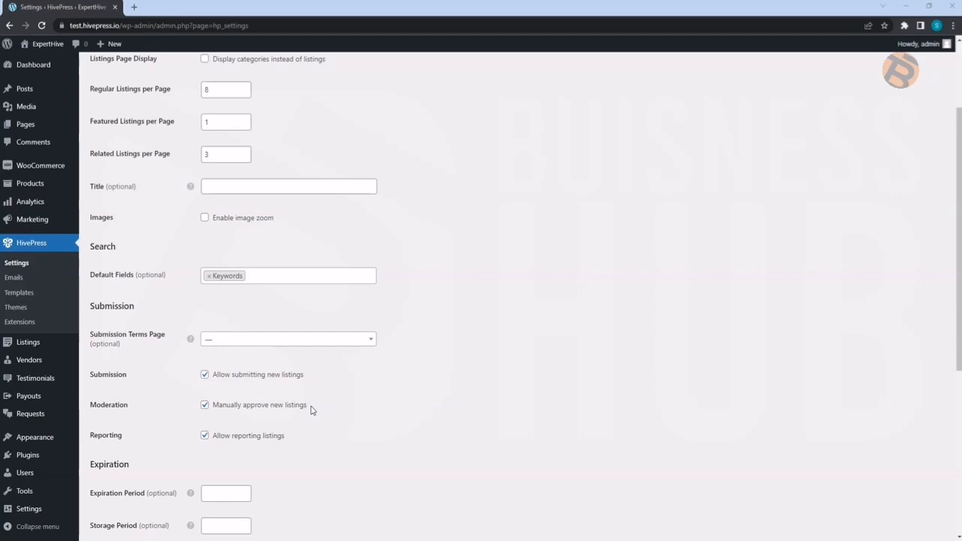
scroll(307, 404, down, 2)
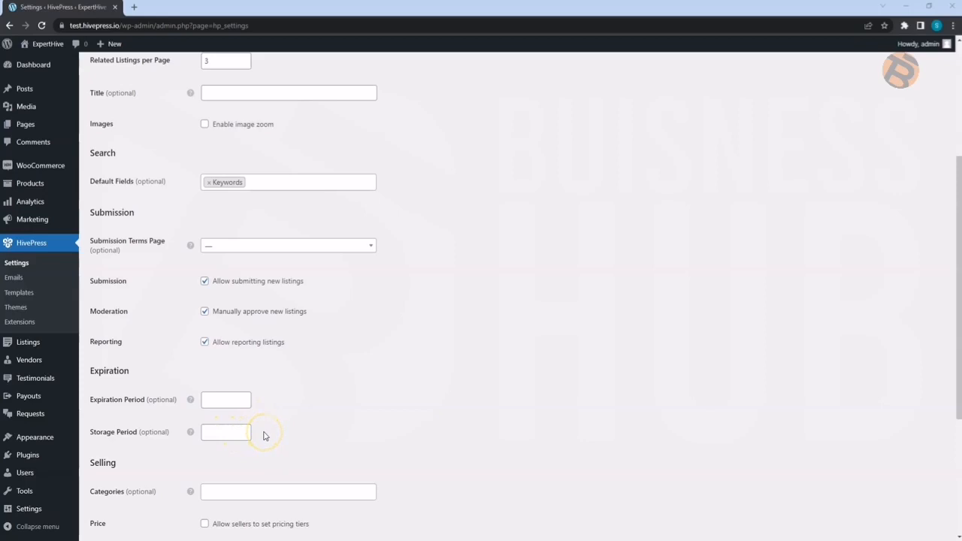
scroll(264, 436, down, 2)
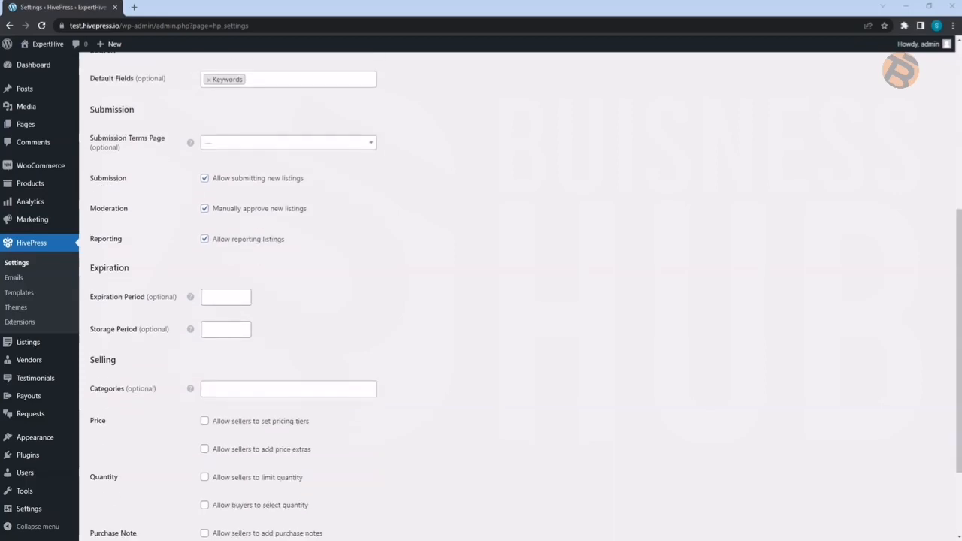
scroll(263, 429, down, 2)
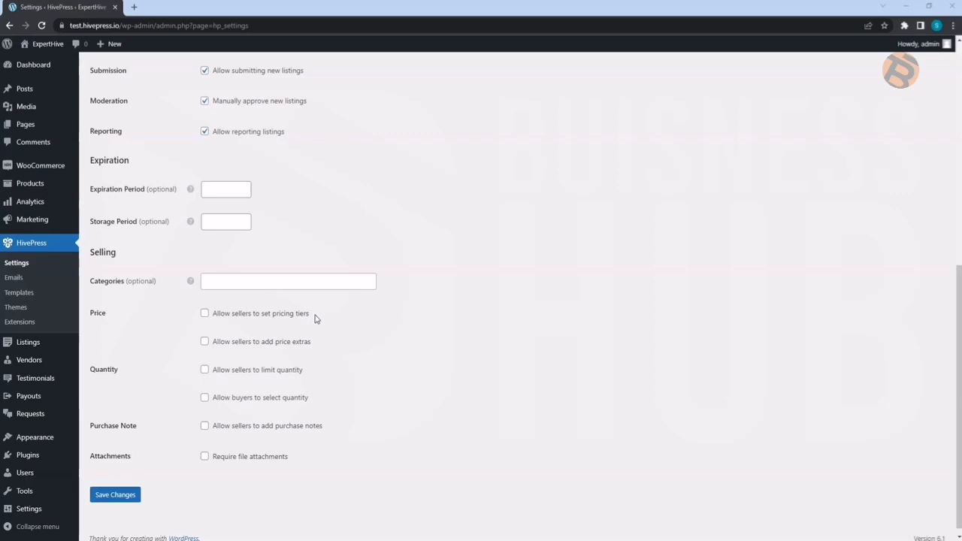
click(273, 343)
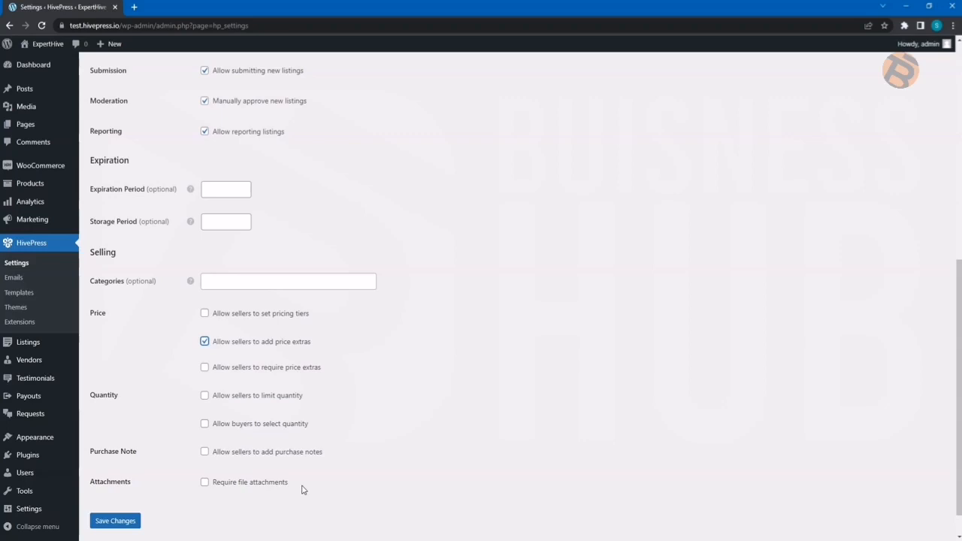
click(121, 524)
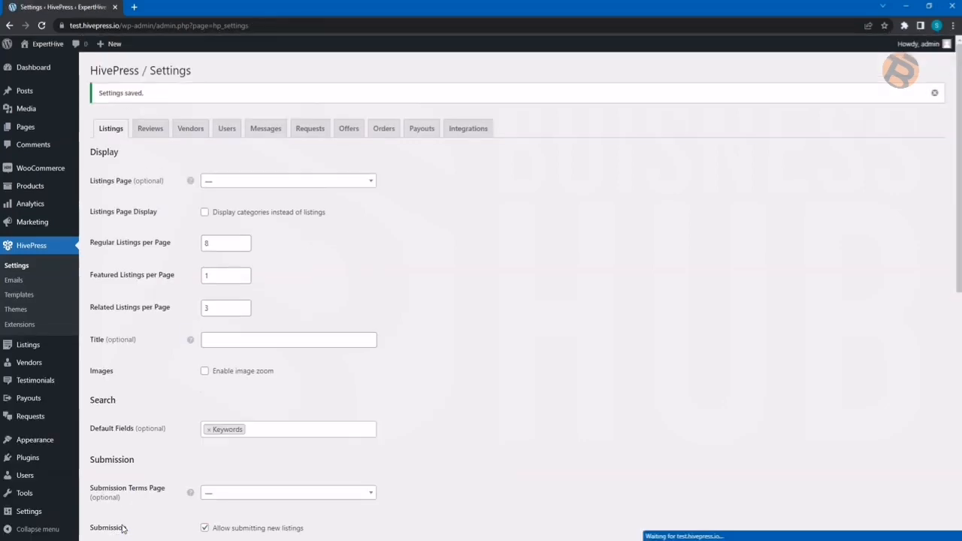
- Check the review submission settings and the vendor display settings, including the display name choices
click(153, 138)
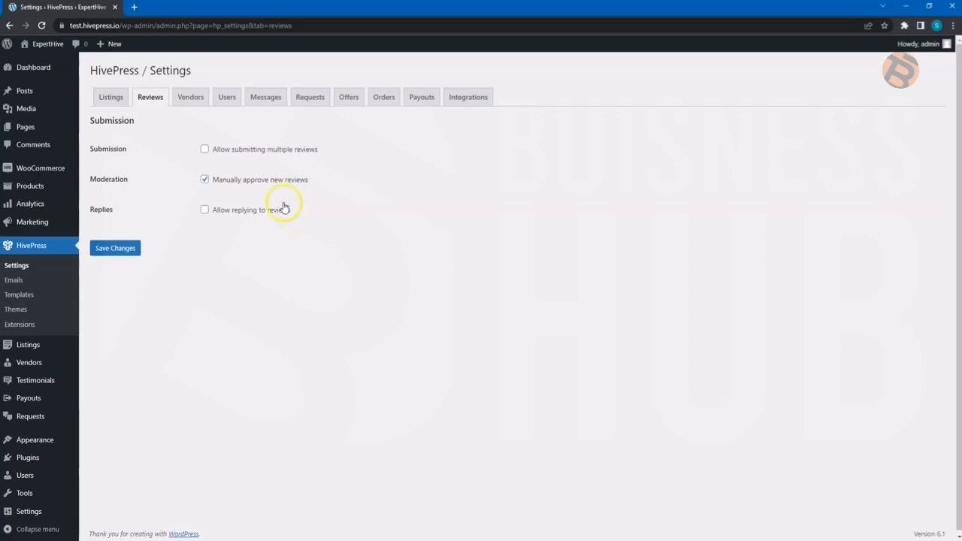
click(191, 99)
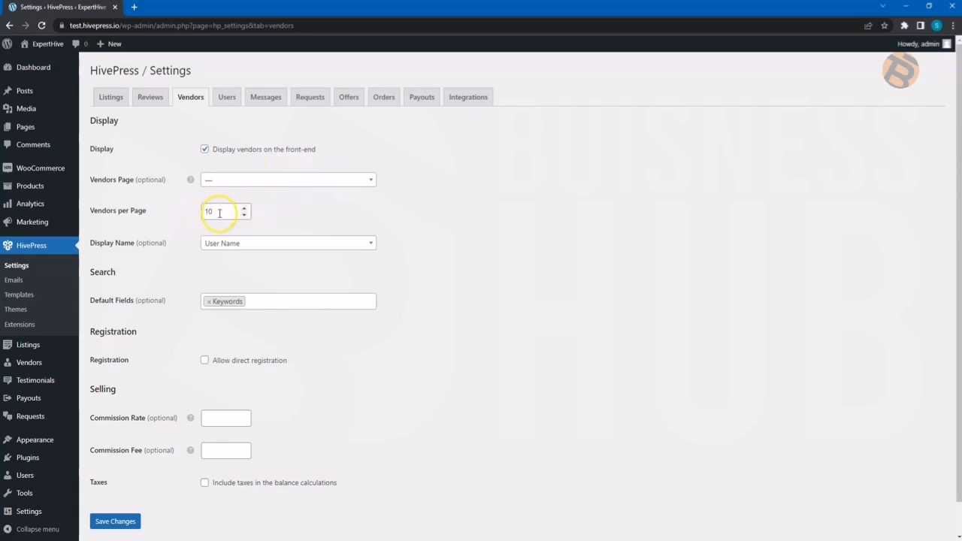
click(373, 244)
click(373, 244)
- Set the vendor commission rate to 10 and the commission fee to 2, and save the vendor settings
click(215, 420)
text(1)
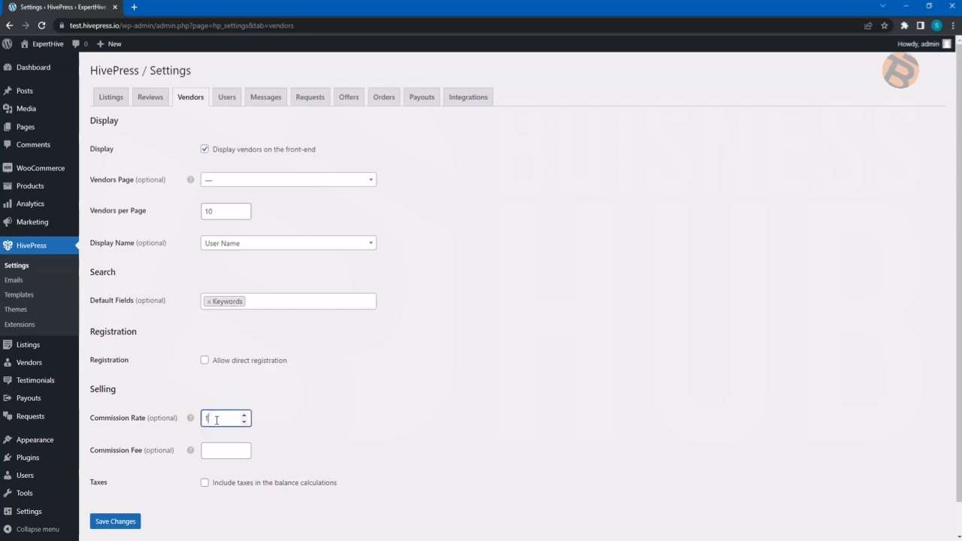
text(0)
click(285, 421)
click(212, 451)
text(2)
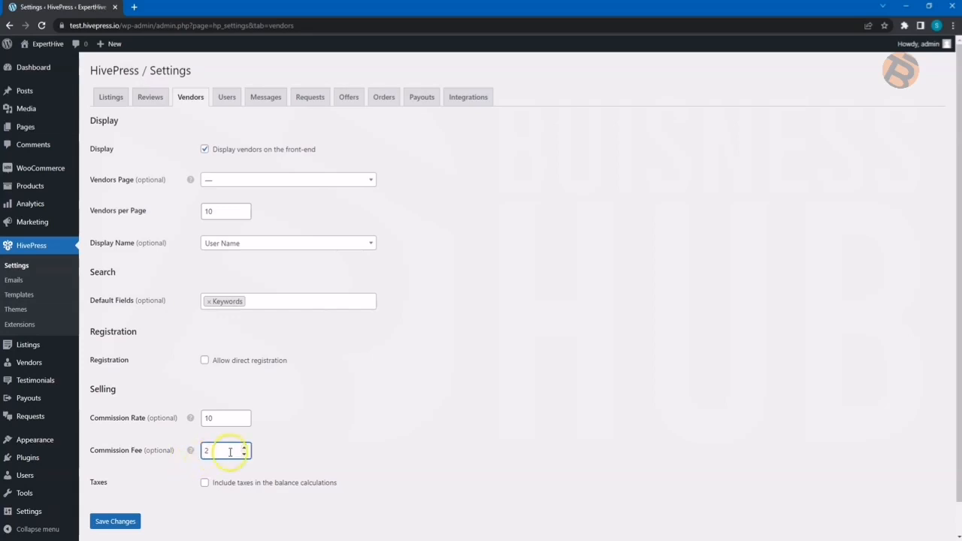
click(270, 451)
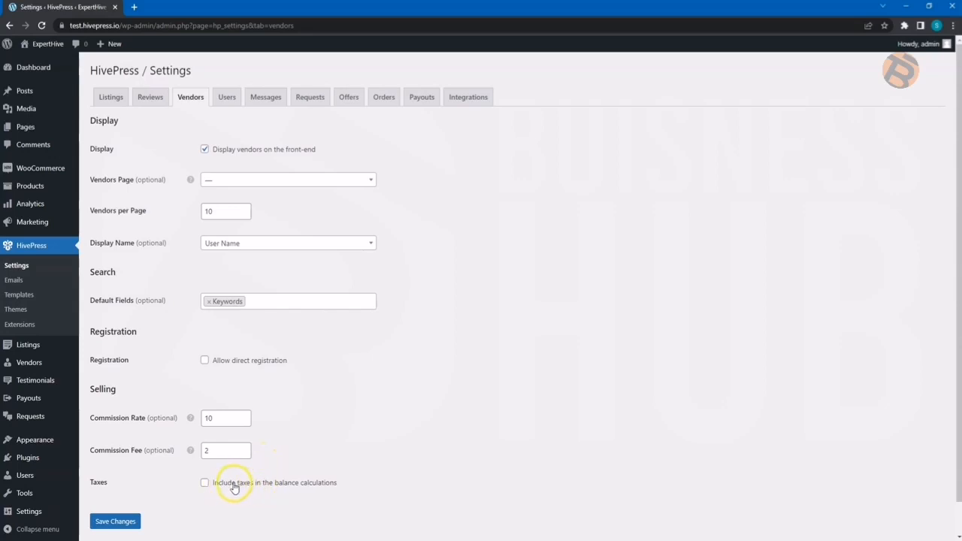
click(132, 521)
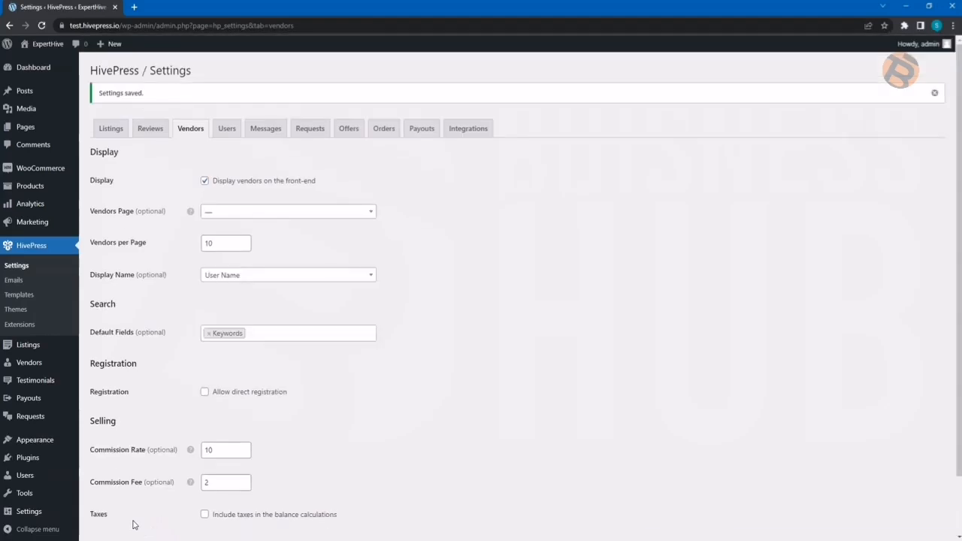
click(136, 525)
- Open the first vendor in the vendors list and examine its individual commission rate and fee fields
mouse_move(42, 369)
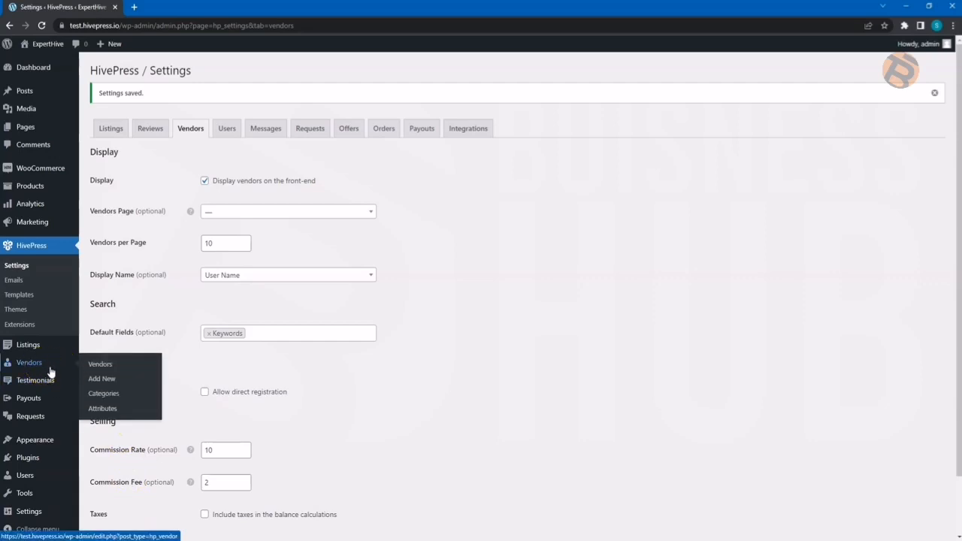
click(91, 366)
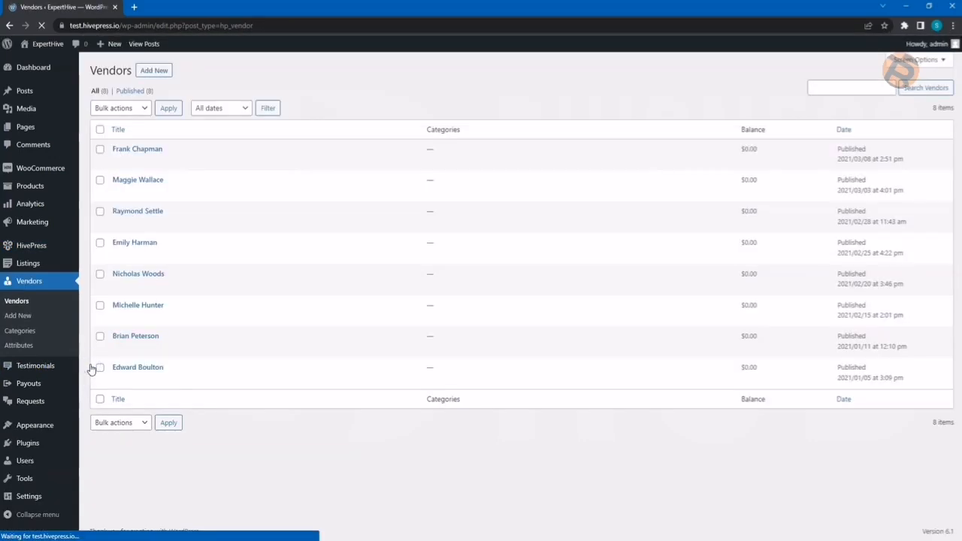
click(129, 246)
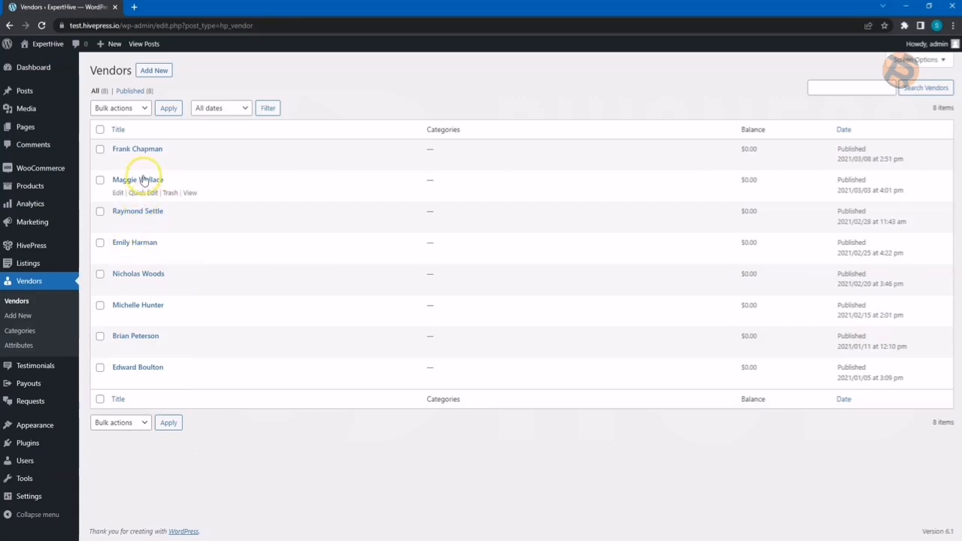
click(135, 149)
scroll(206, 190, down, 3)
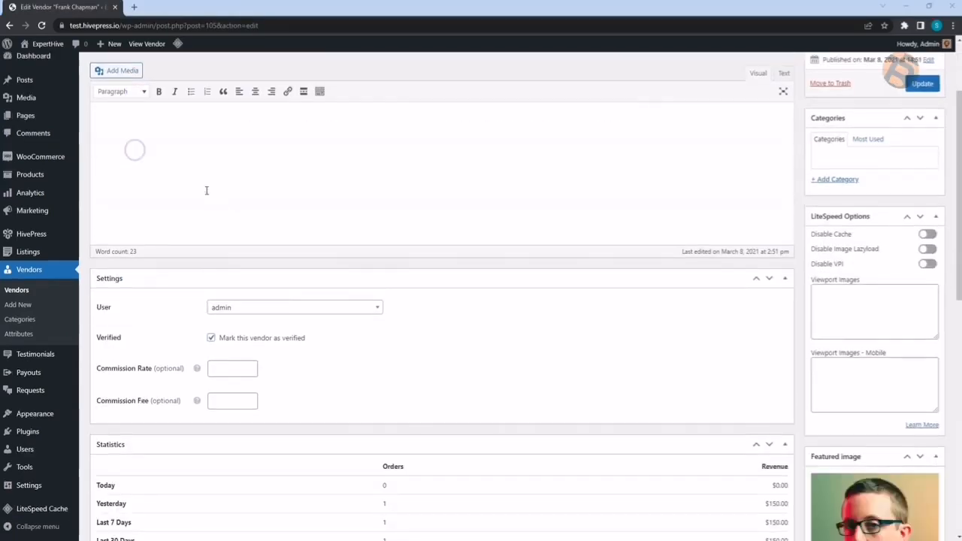
click(208, 227)
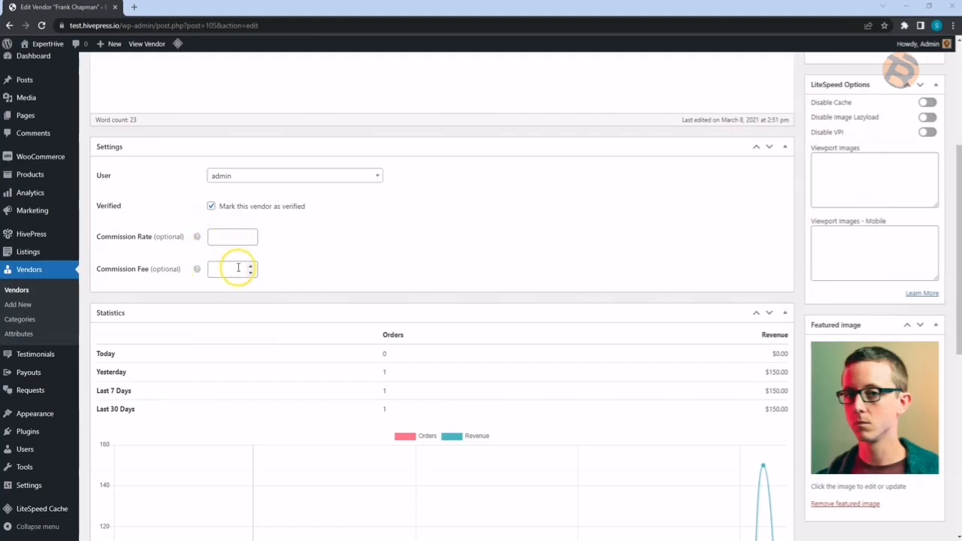
scroll(342, 212, up, 3)
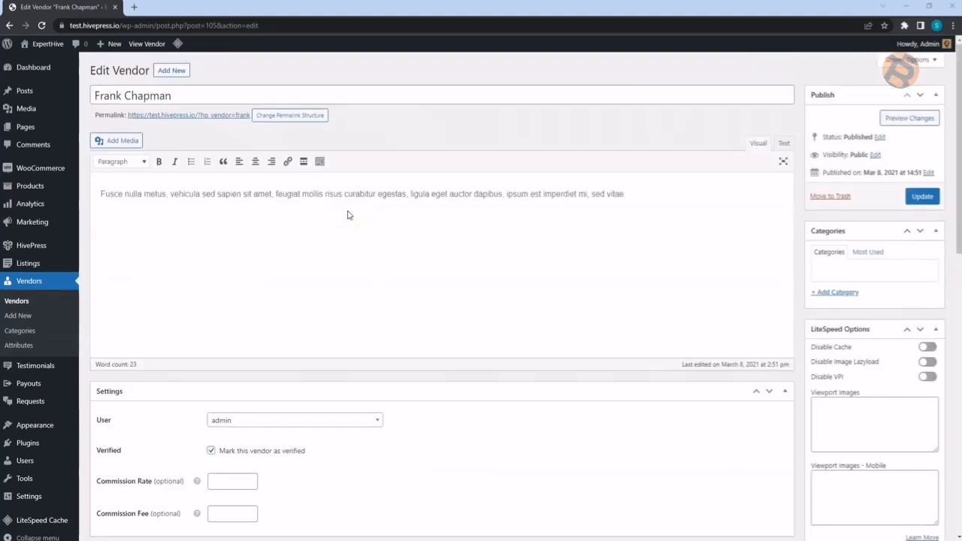
- Return to the HivePress settings and examine the user settings, including the display name options
mouse_move(33, 245)
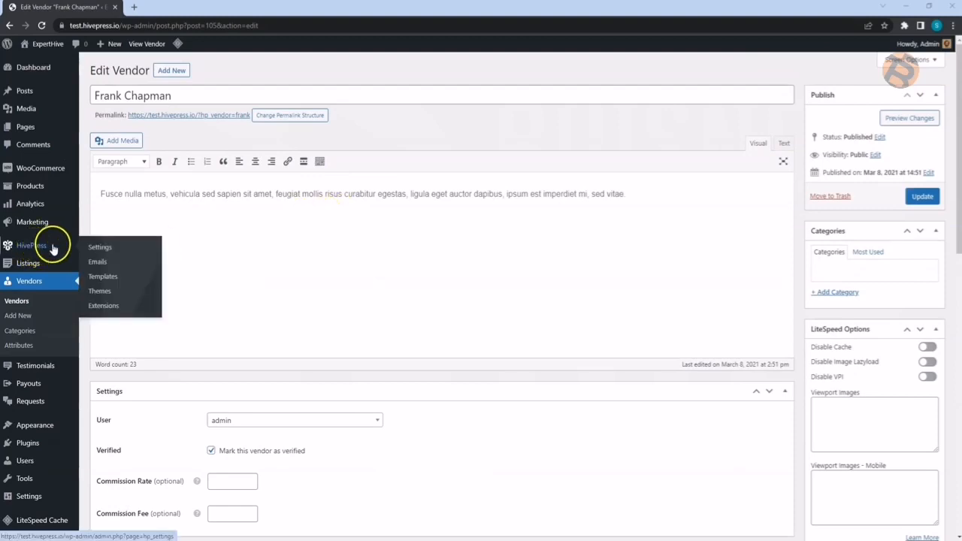
click(115, 250)
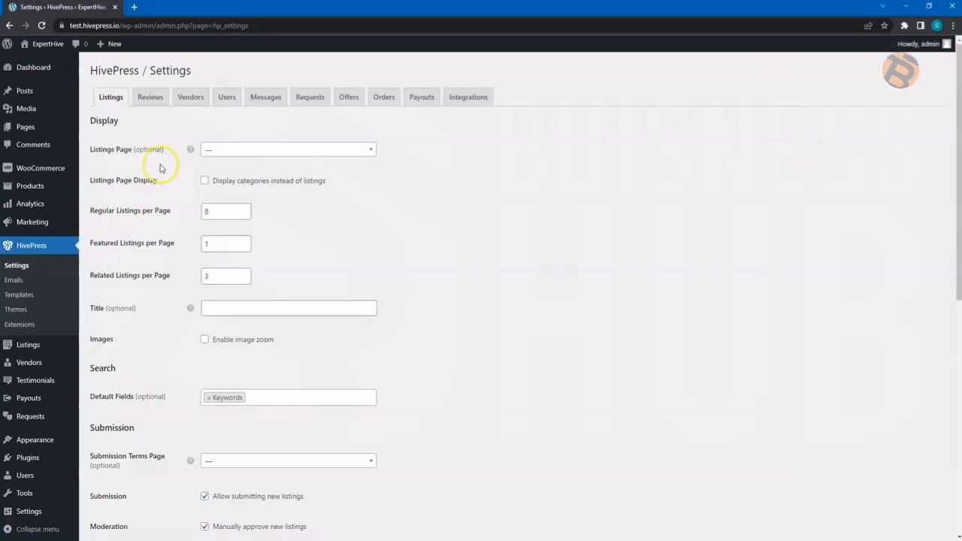
click(227, 100)
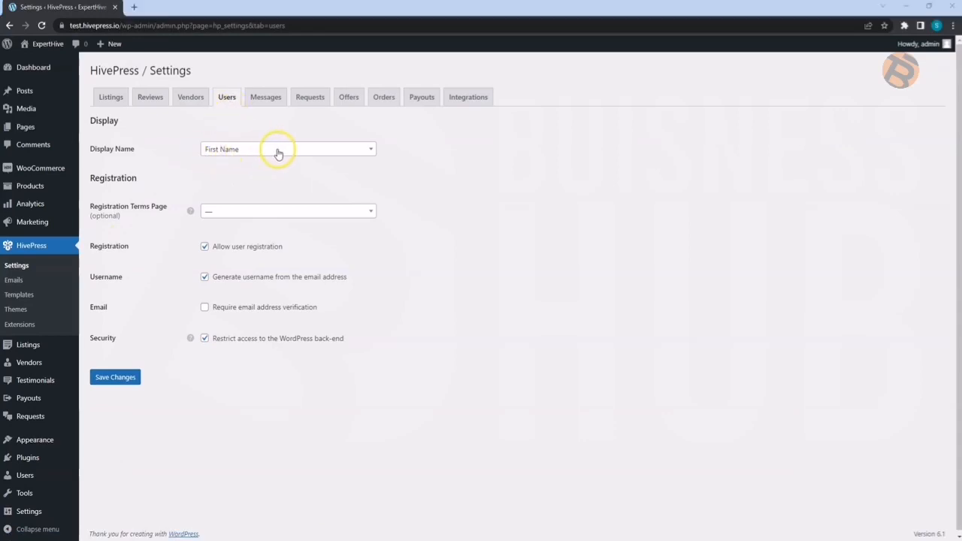
click(302, 150)
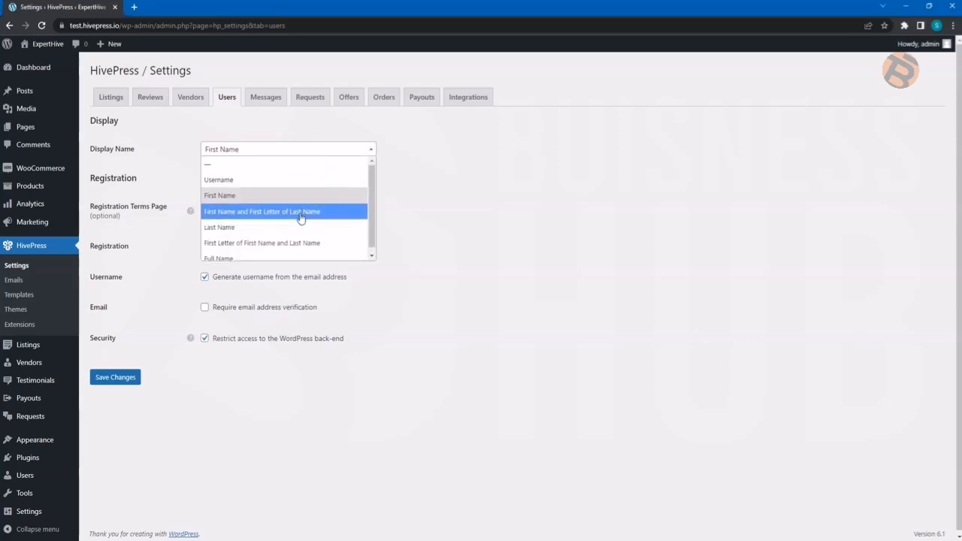
click(390, 159)
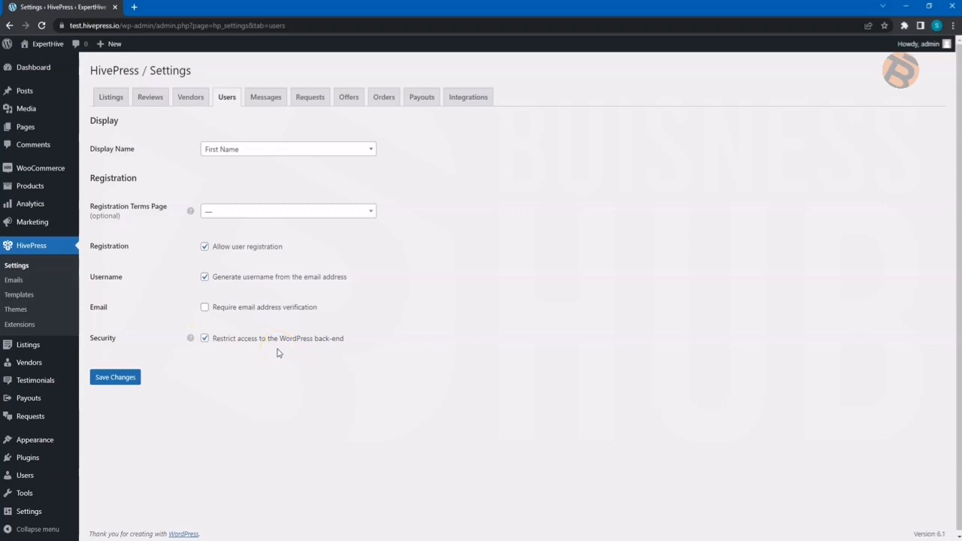
- Try allowing file attachments in the message settings and browse the allowed file types
click(266, 97)
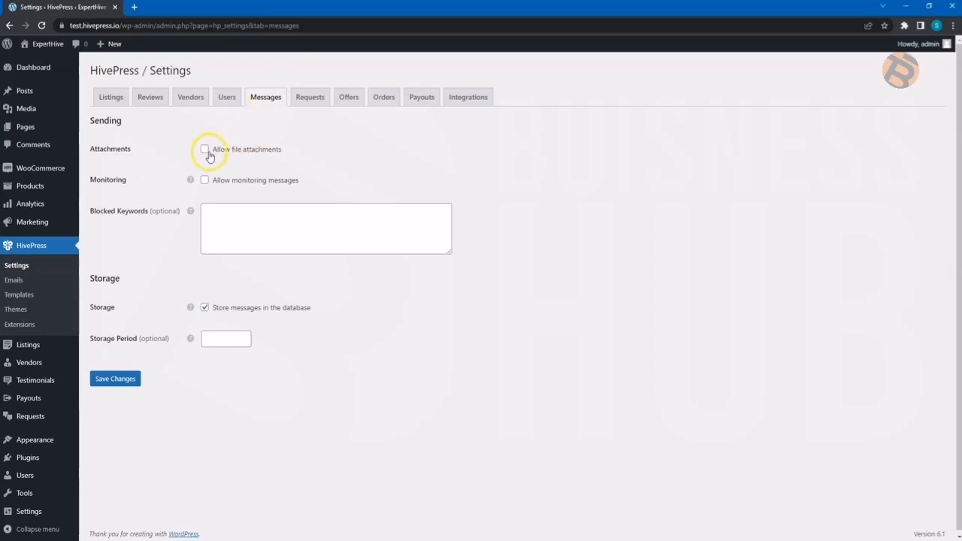
click(232, 151)
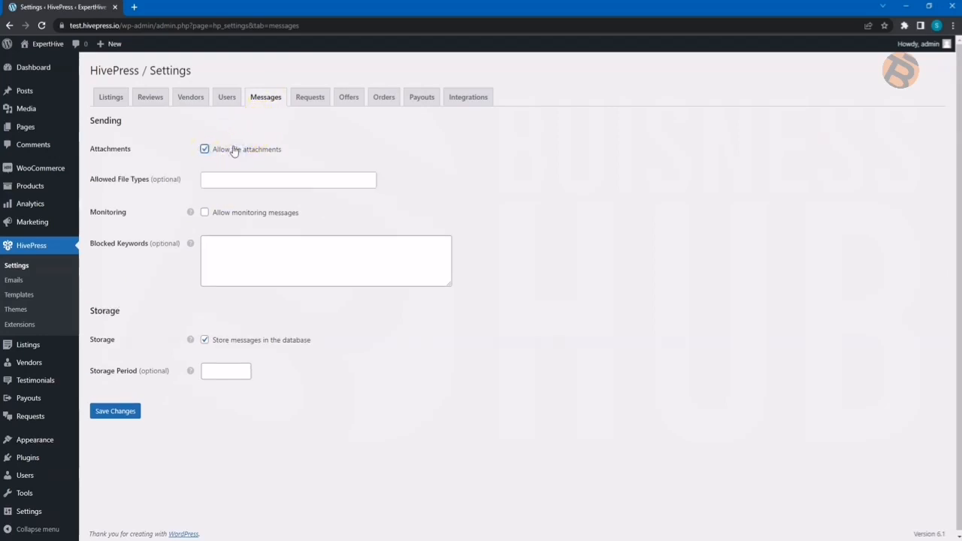
click(234, 179)
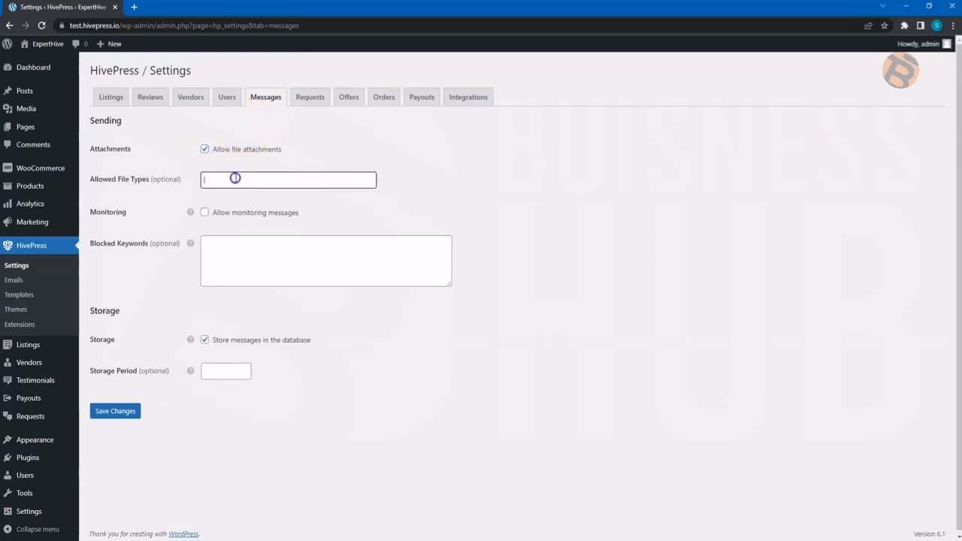
scroll(244, 231, down, 3)
scroll(244, 231, up, 5)
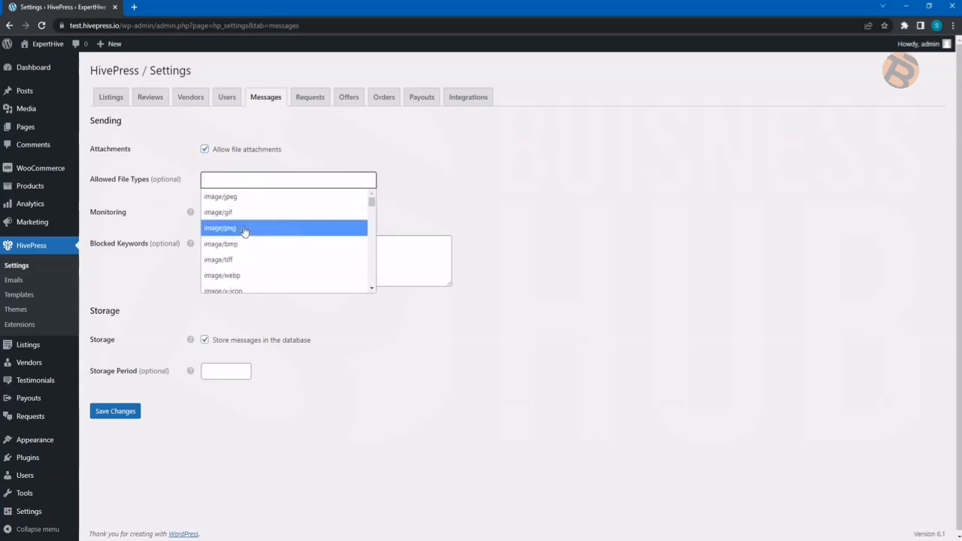
click(387, 159)
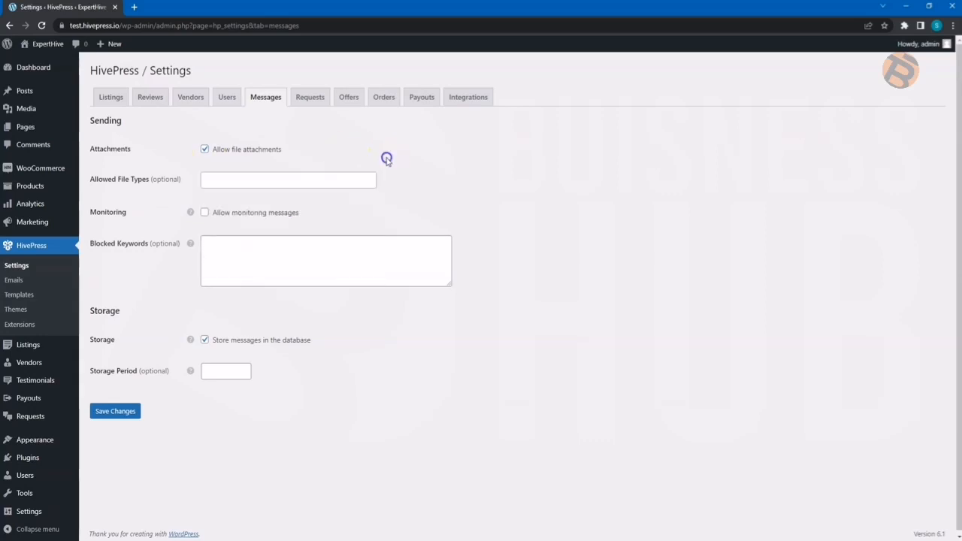
click(205, 150)
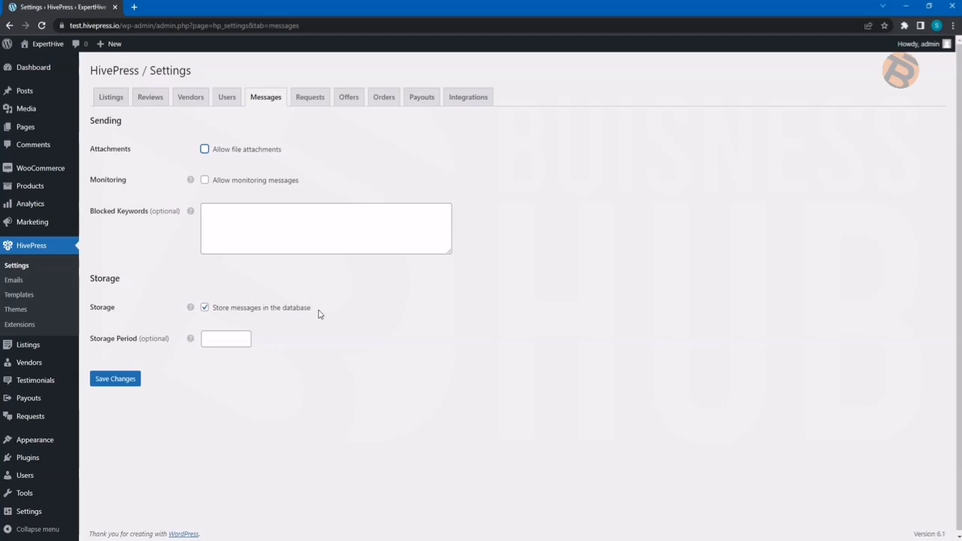
click(217, 339)
- Turn off manual approval of new requests in the request settings and save the changes
click(307, 105)
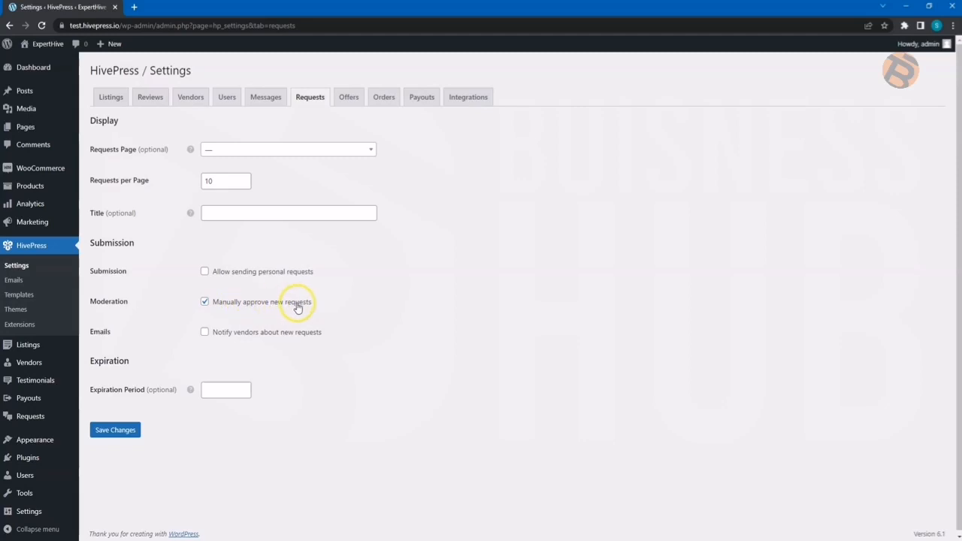
click(204, 303)
click(124, 430)
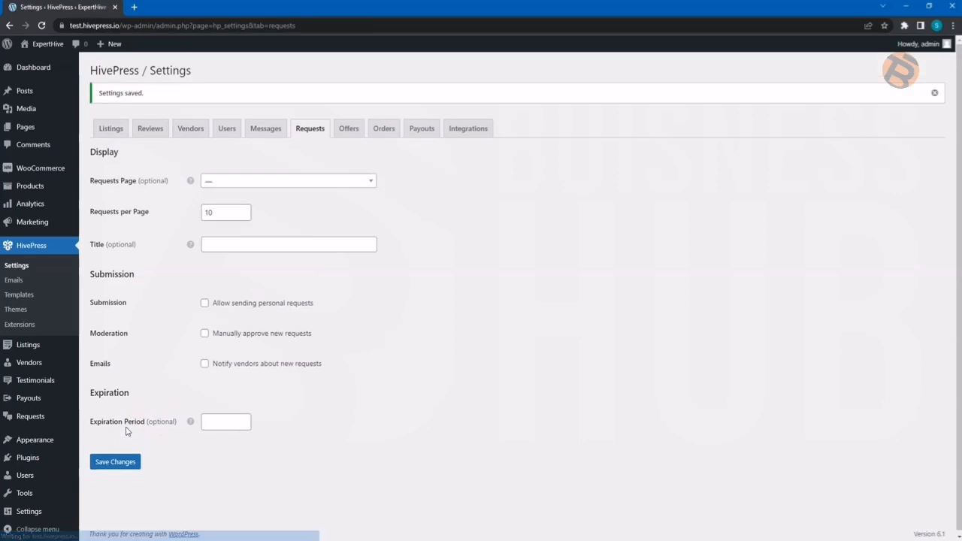
- Turn off manual approval of new offers in the offer settings and save the changes
click(344, 130)
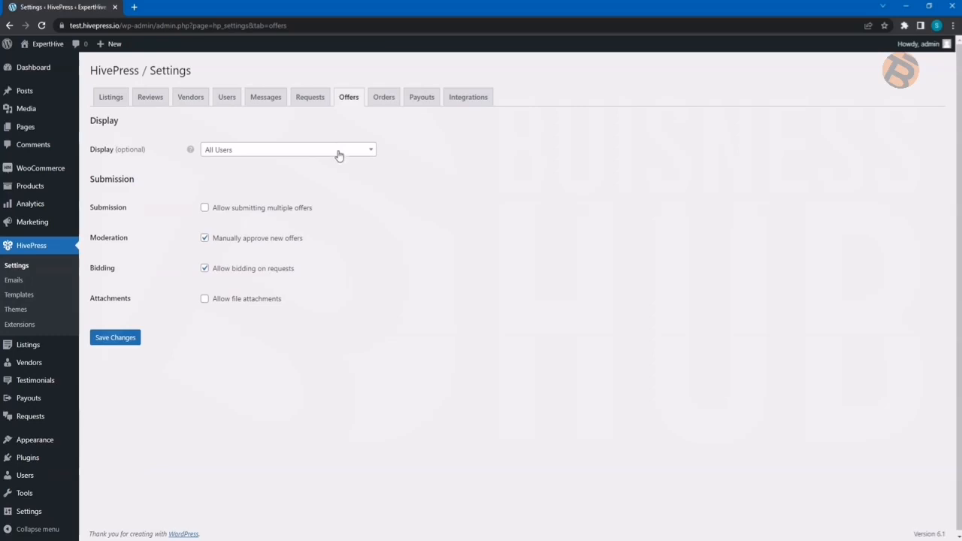
click(339, 154)
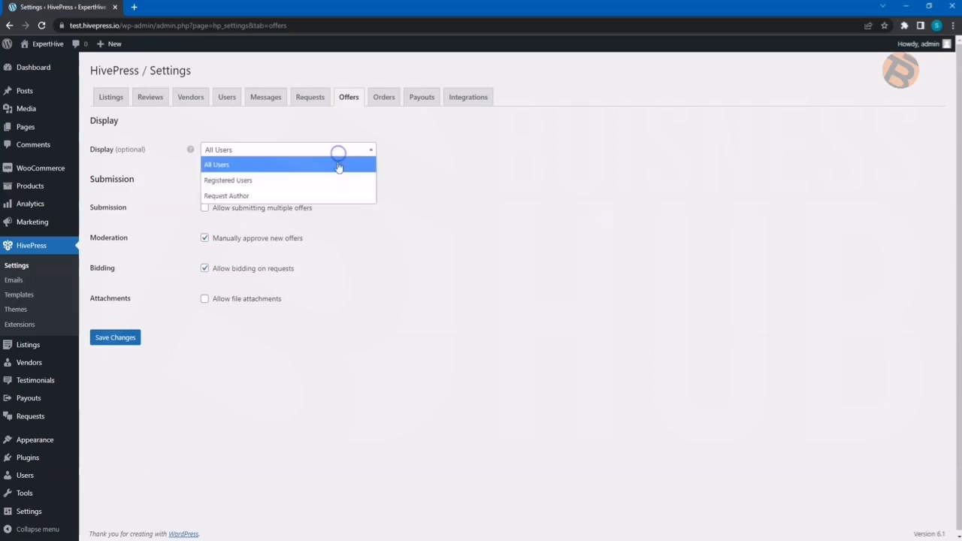
click(399, 171)
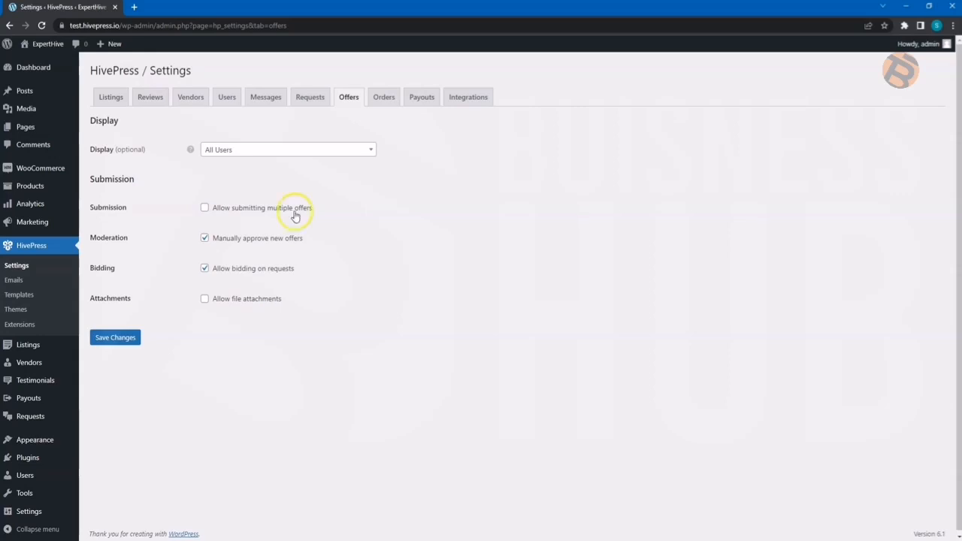
click(205, 239)
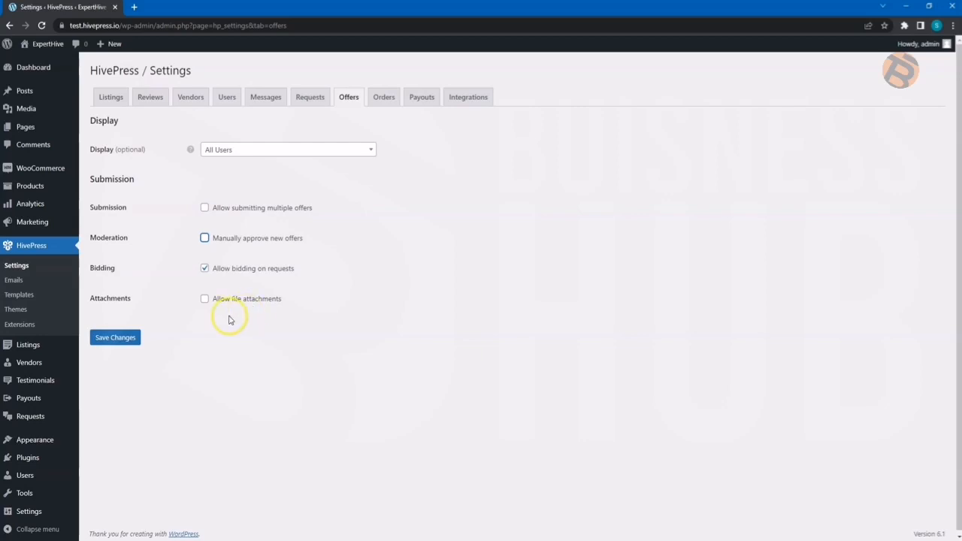
click(122, 340)
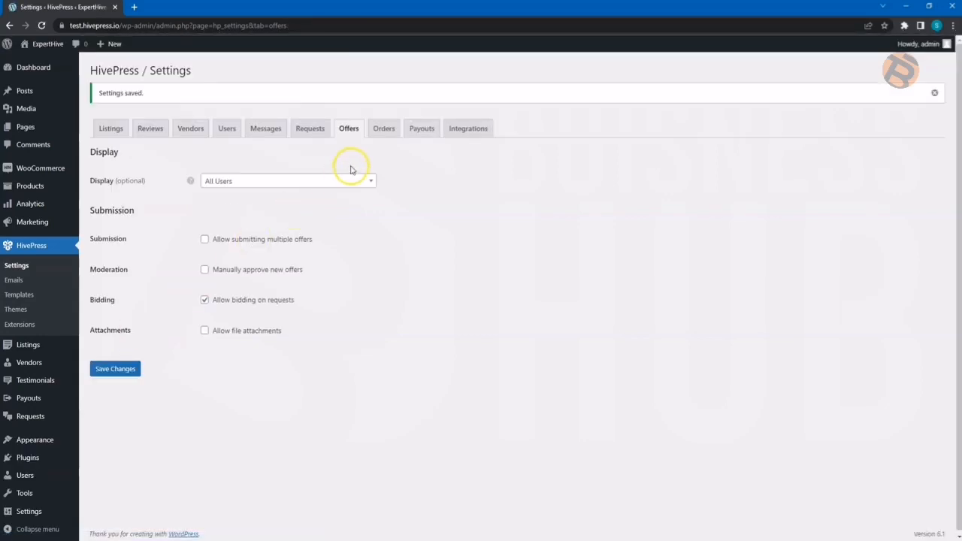
- In the order settings, allow sellers to add requirements, require manual delivery and save the changes
click(381, 133)
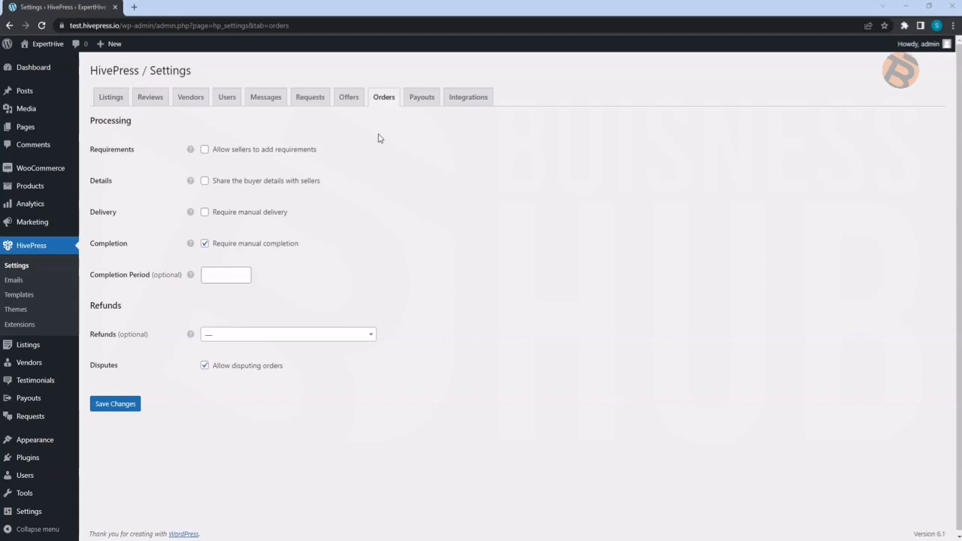
click(204, 151)
click(262, 216)
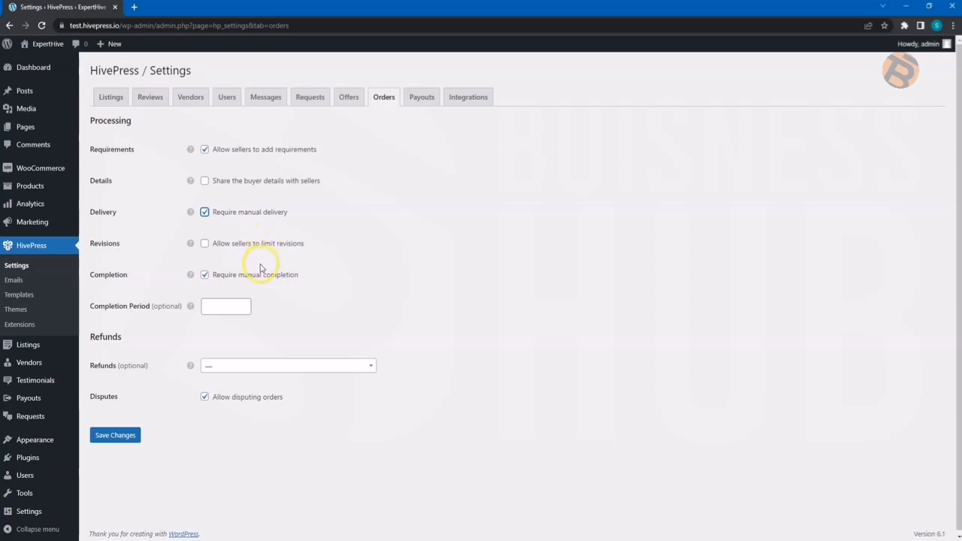
click(224, 305)
click(255, 307)
click(125, 433)
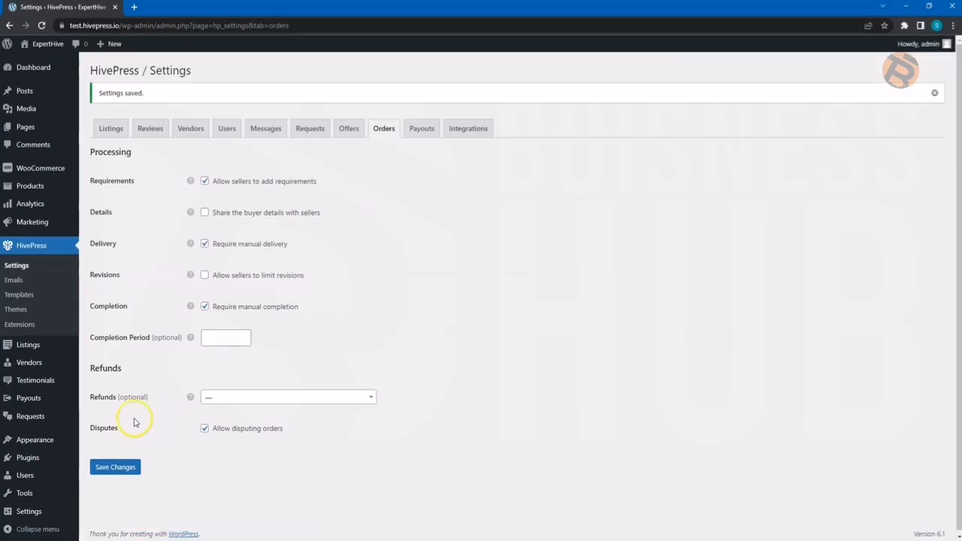
- Set the minimum payout amount to 100 in the payout settings, keeping the Manual payout system, and save the changes
click(415, 132)
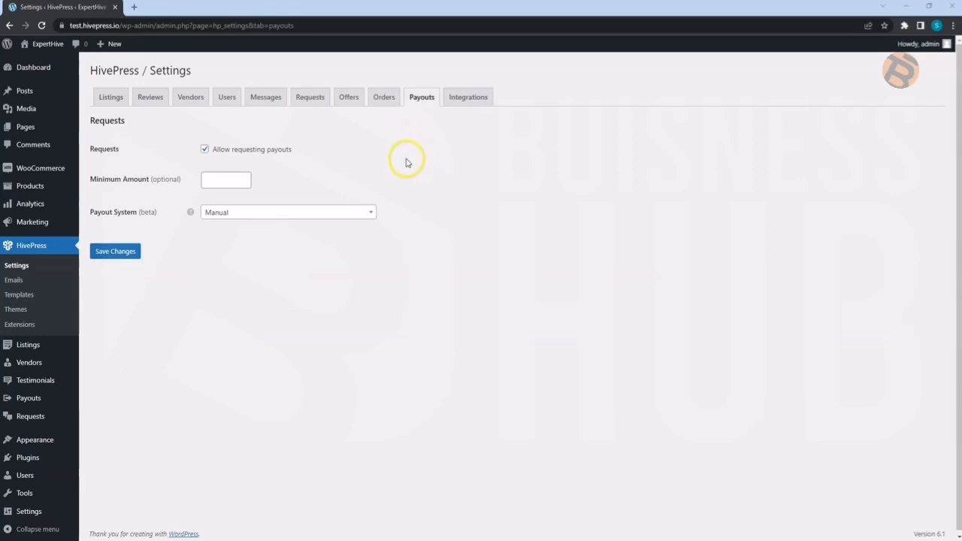
click(370, 215)
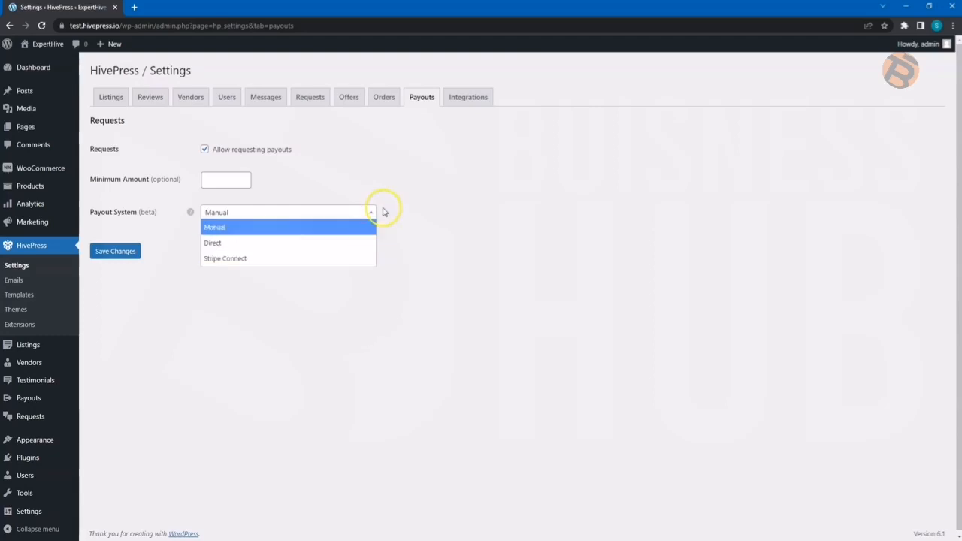
click(402, 182)
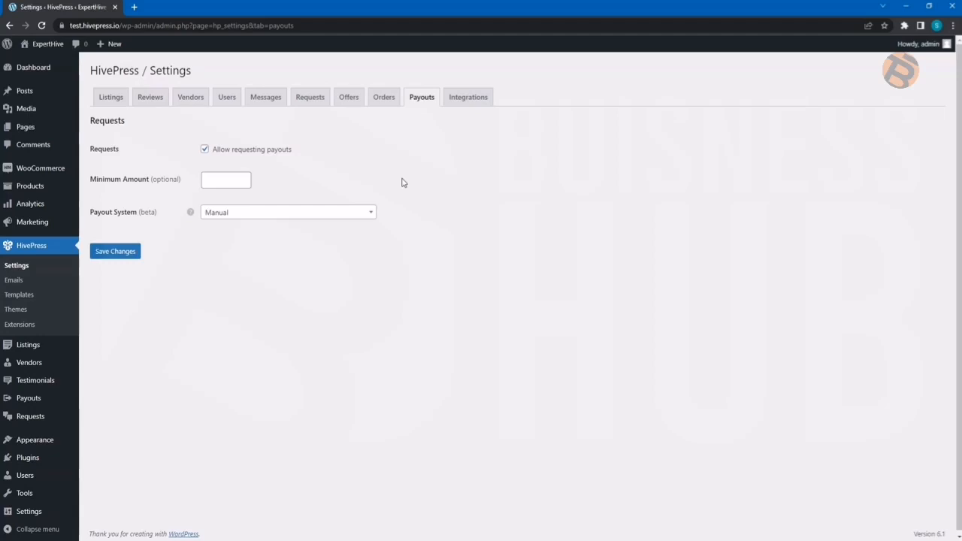
click(466, 105)
click(232, 180)
text(100)
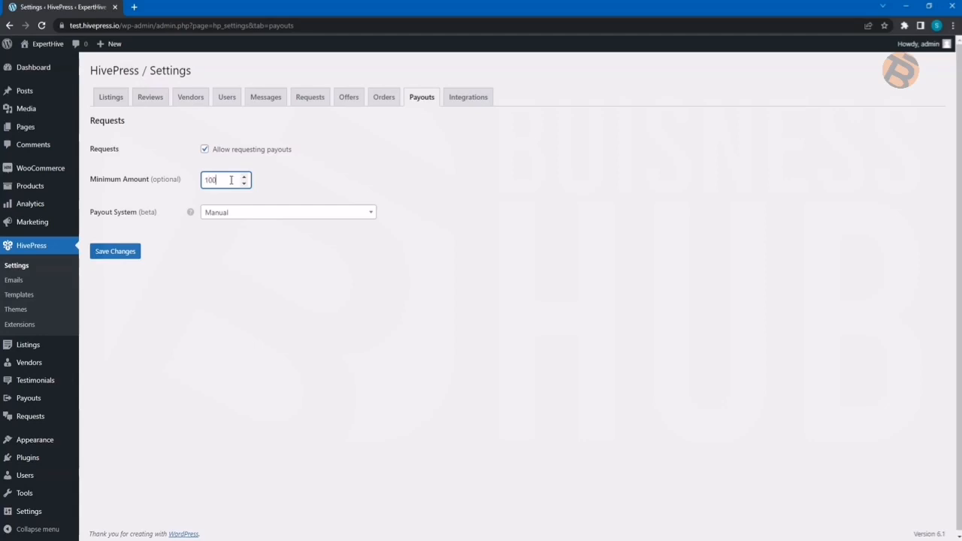
click(123, 251)
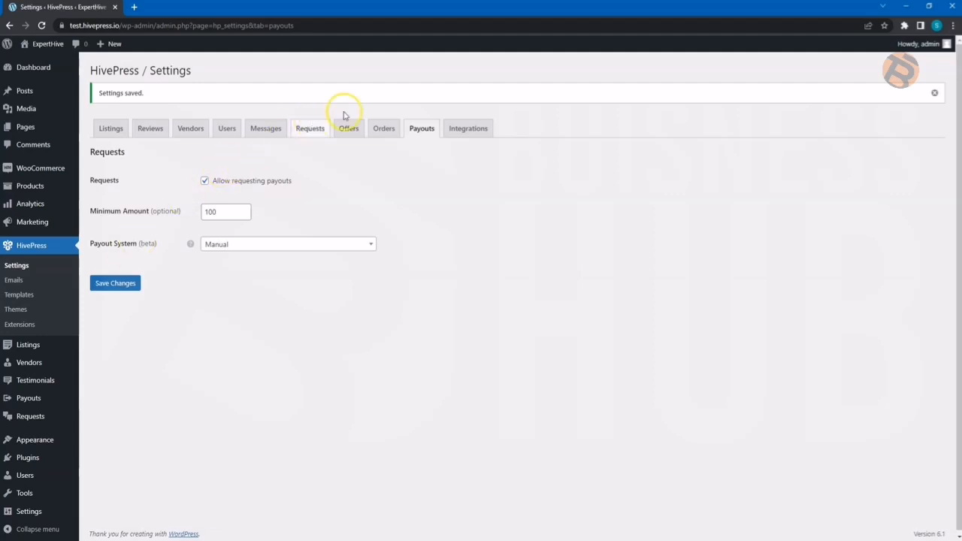
- Open the integration settings, switch to Google reCAPTCHA and fill in a new site with label experthive.com, type reCAPTCHA v2 and domain test.hivepress.io
click(466, 128)
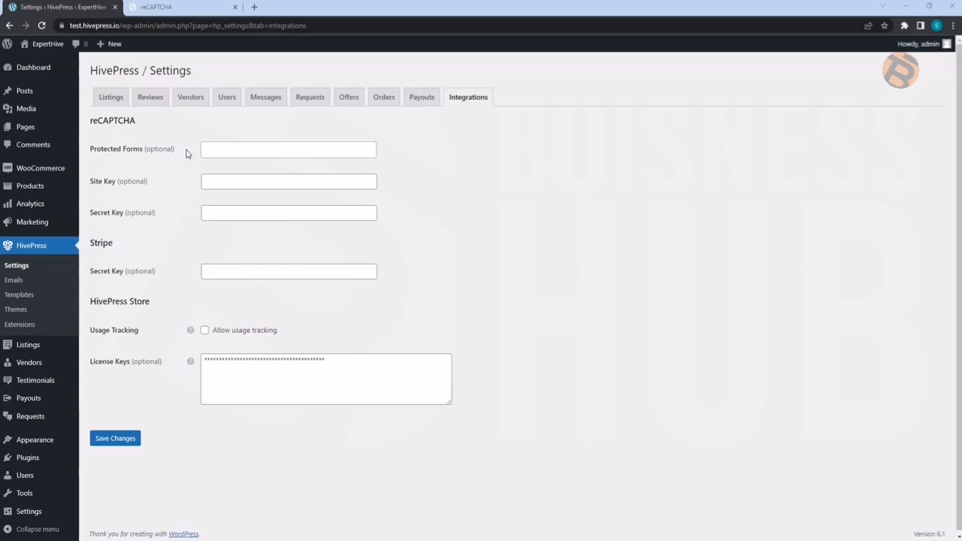
click(182, 10)
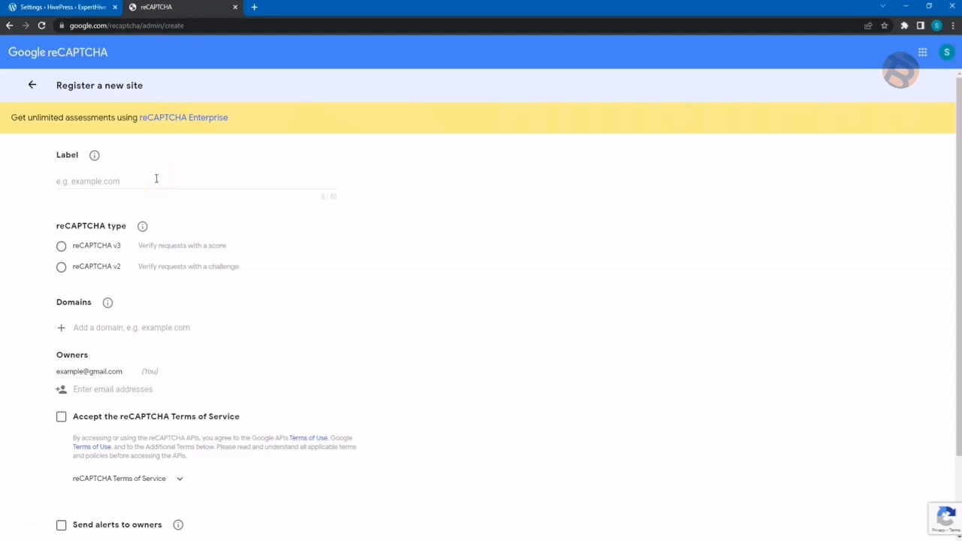
click(157, 178)
text(expert)
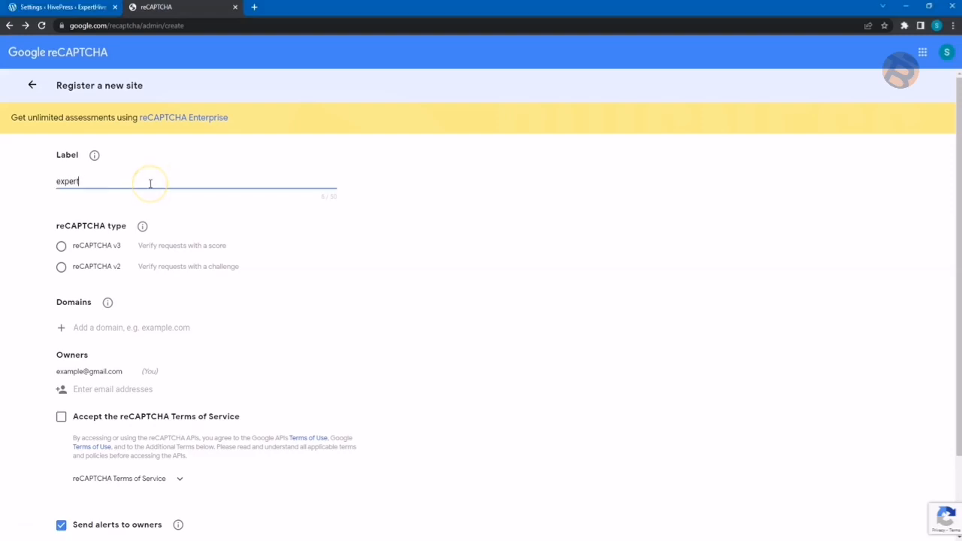
text(hive.com)
click(60, 267)
click(98, 390)
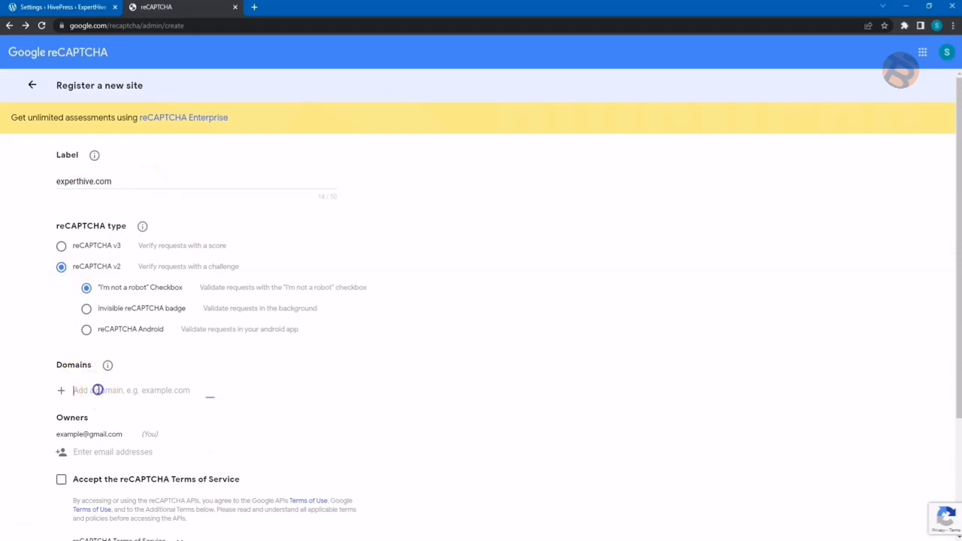
text(test.hivepress.io)
- Accept the reCAPTCHA Terms of Service and submit the site registration
scroll(97, 391, down, 2)
click(62, 375)
scroll(65, 379, down, 1)
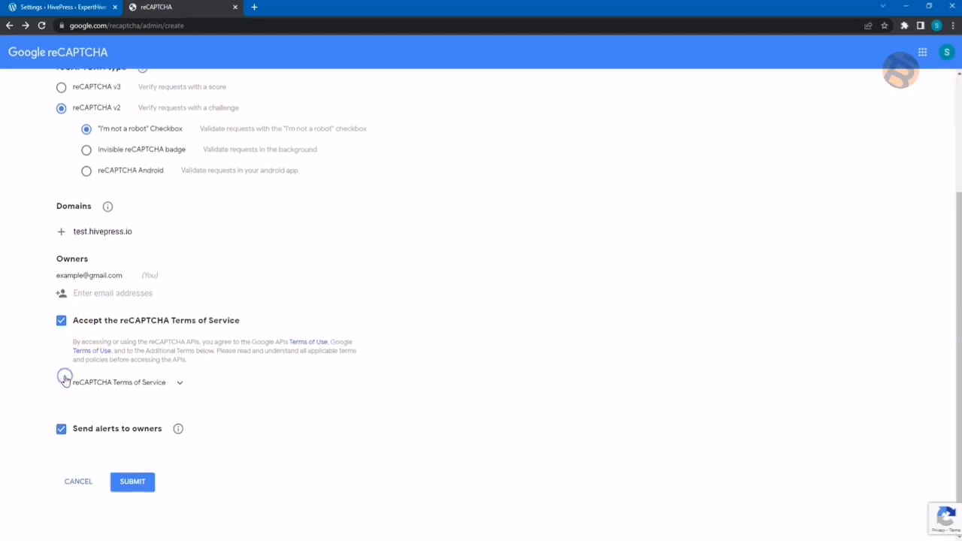
click(131, 484)
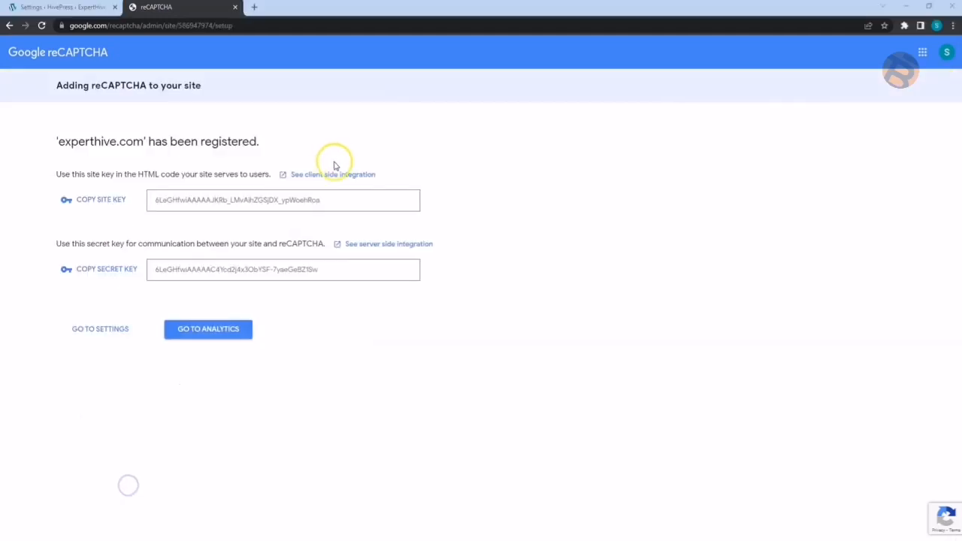
- Copy the generated reCAPTCHA site key into the Site Key field of the HivePress integration settings
drag(335, 200, 157, 202)
key(ctrl+c)
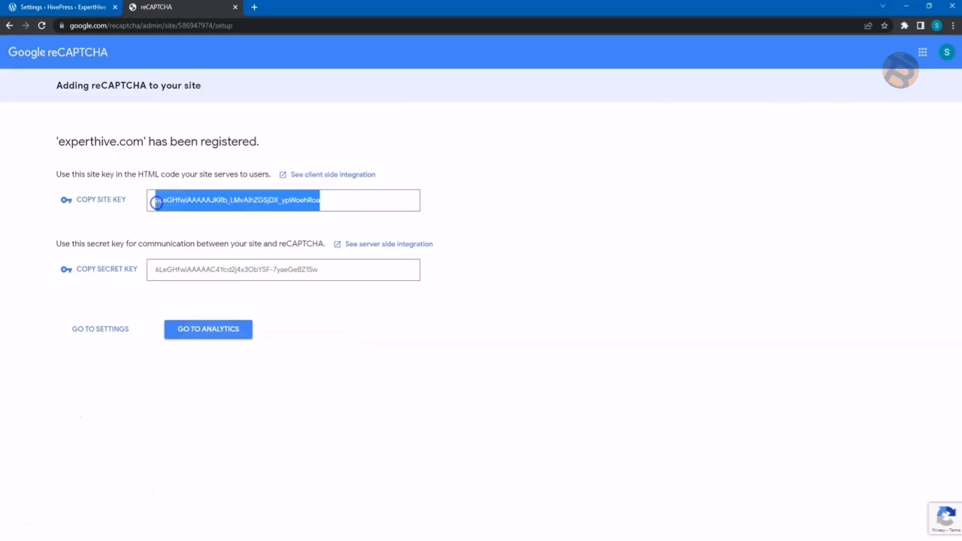
click(79, 7)
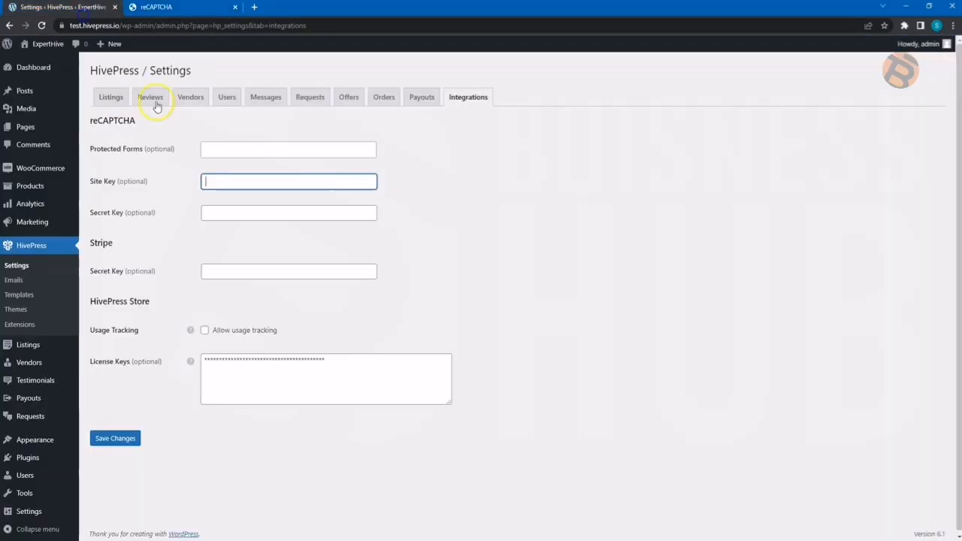
key(ctrl+v)
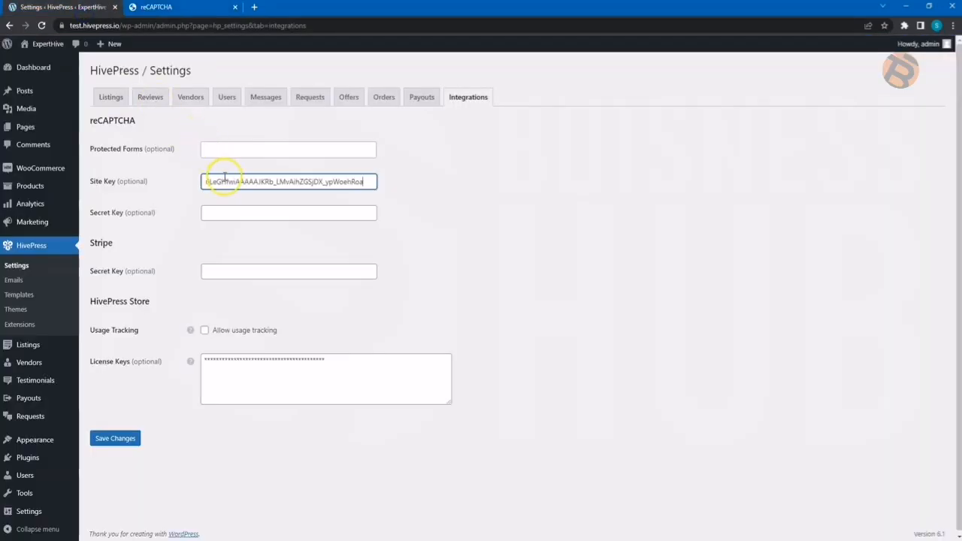
- Copy the generated reCAPTCHA secret key into the reCAPTCHA Secret Key field of the HivePress integration settings
click(170, 7)
drag(325, 276, 150, 272)
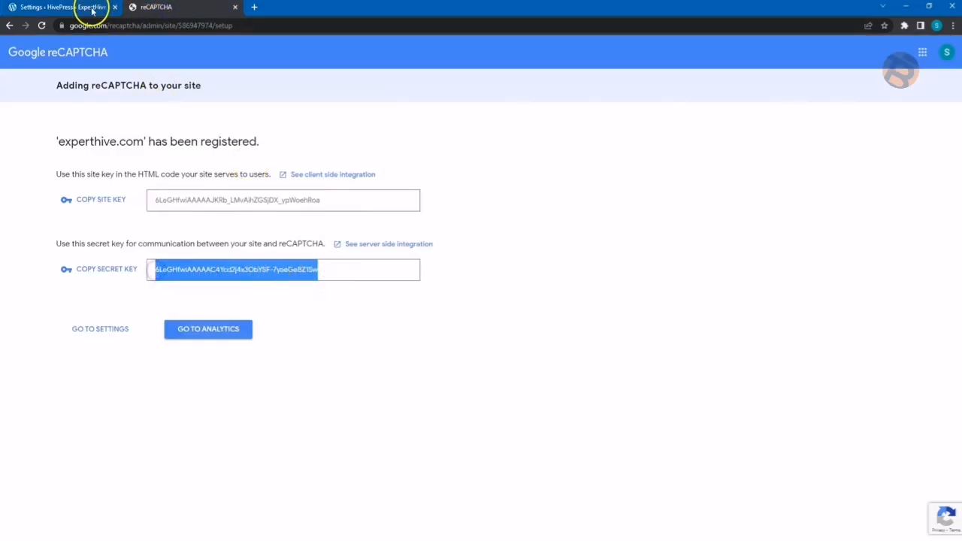
click(92, 7)
click(240, 213)
key(ctrl+v)
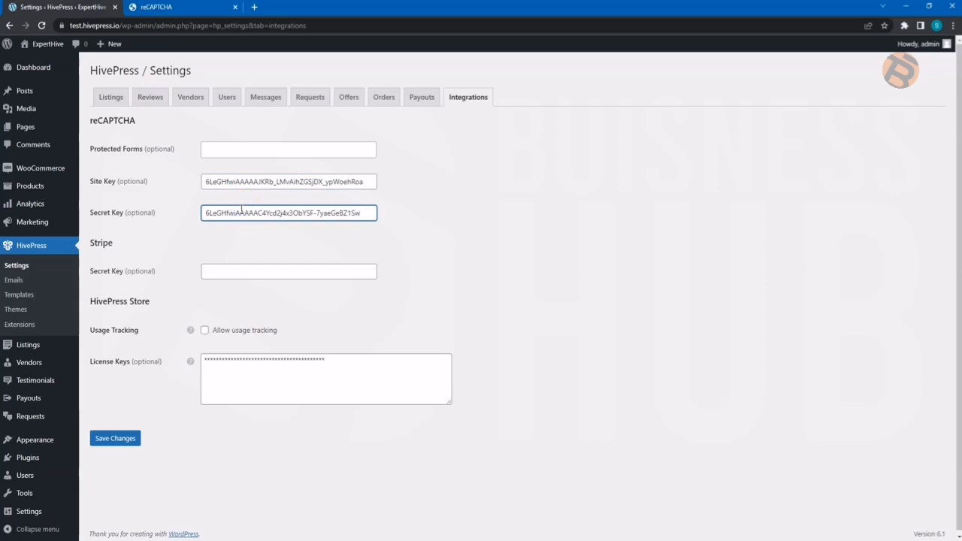
- Add Register User to the forms protected by reCAPTCHA and save the integration settings
click(267, 151)
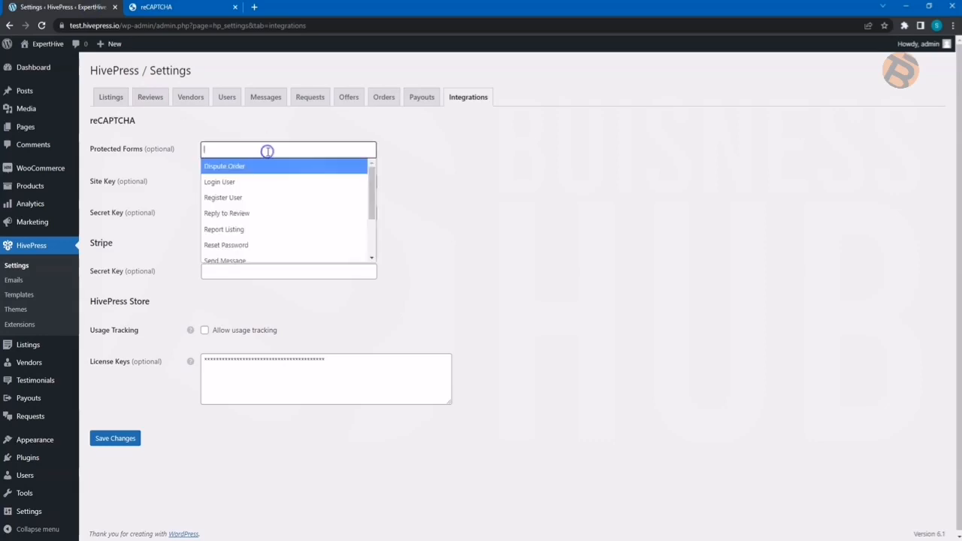
click(274, 199)
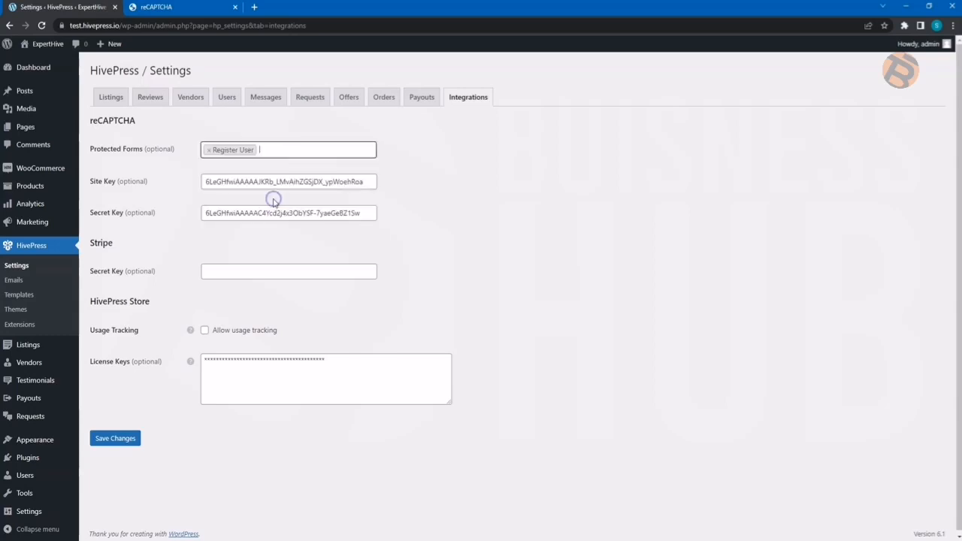
click(272, 211)
click(122, 442)
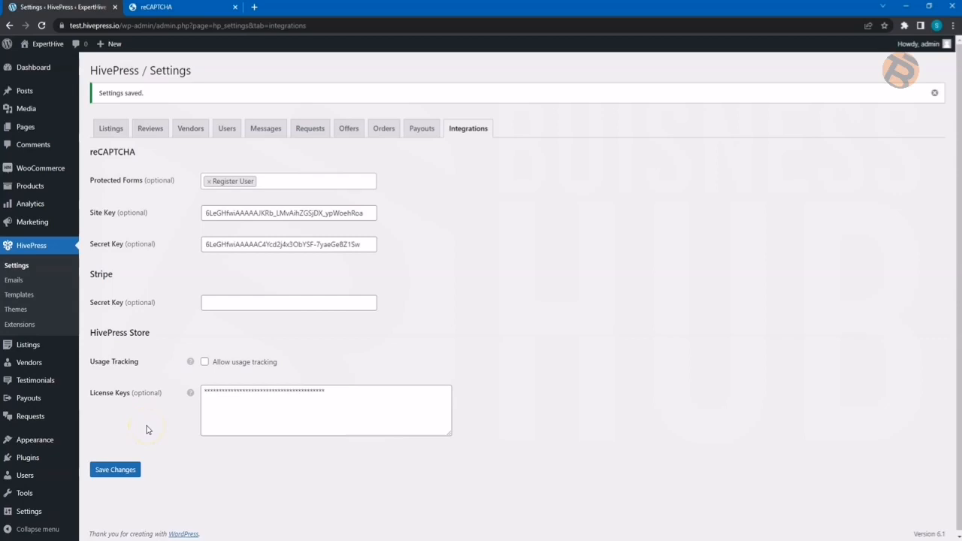
click(14, 539)
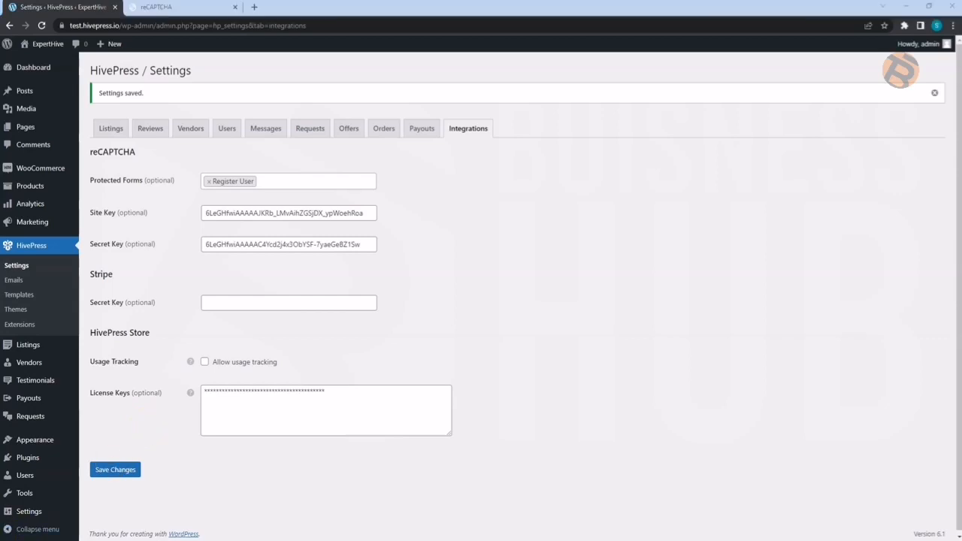